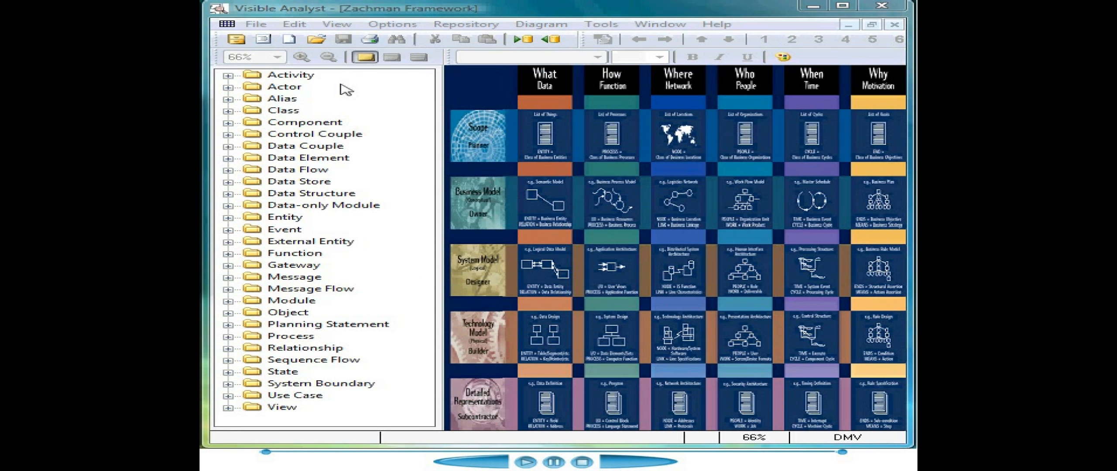
Step: Open the Strategic Planning window and expand the Registration System event in the statement hierarchy
left_click(262, 40)
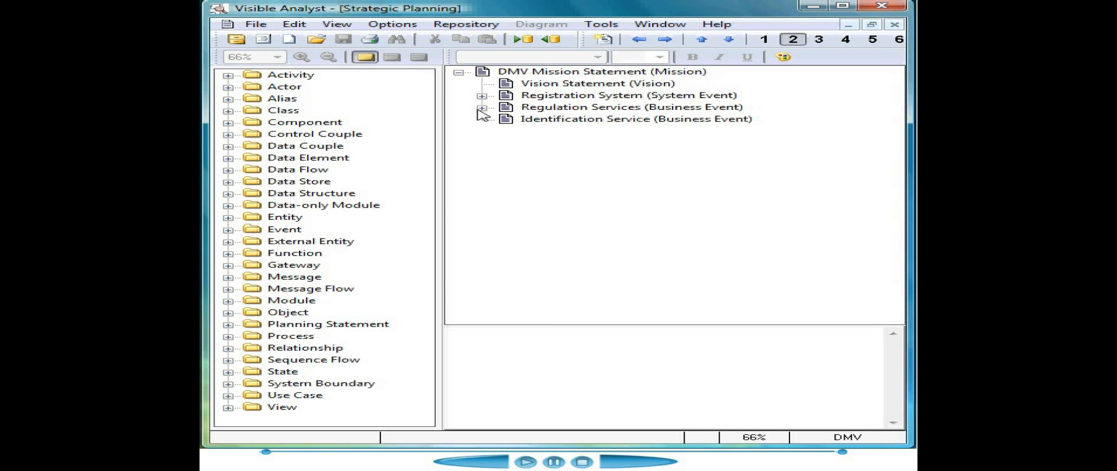
left_click(481, 95)
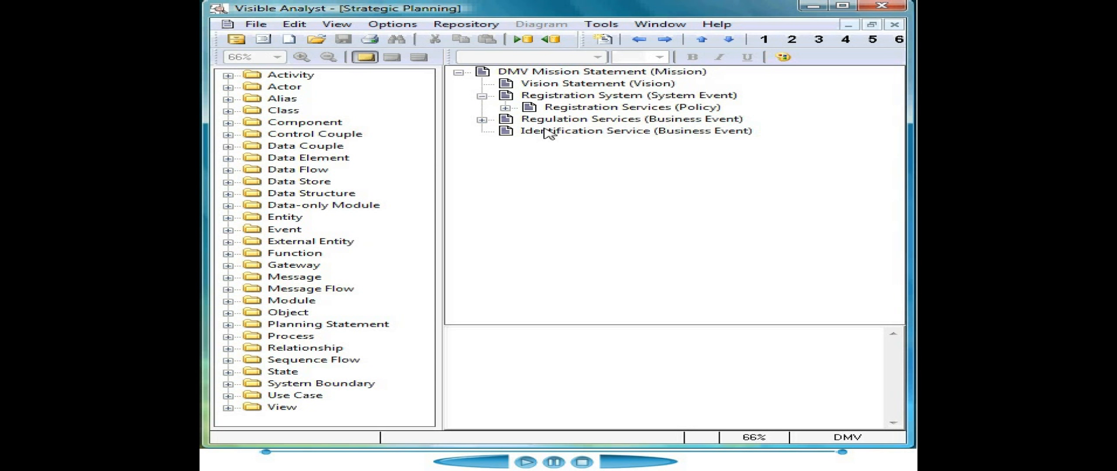
Step: Review the planning statement types available for the current project and close the dialog
left_click(384, 27)
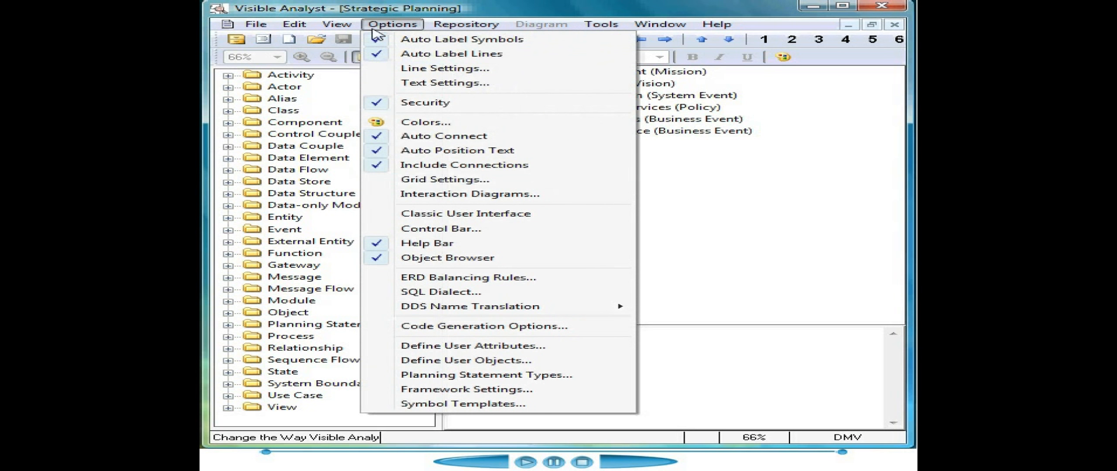
left_click(410, 378)
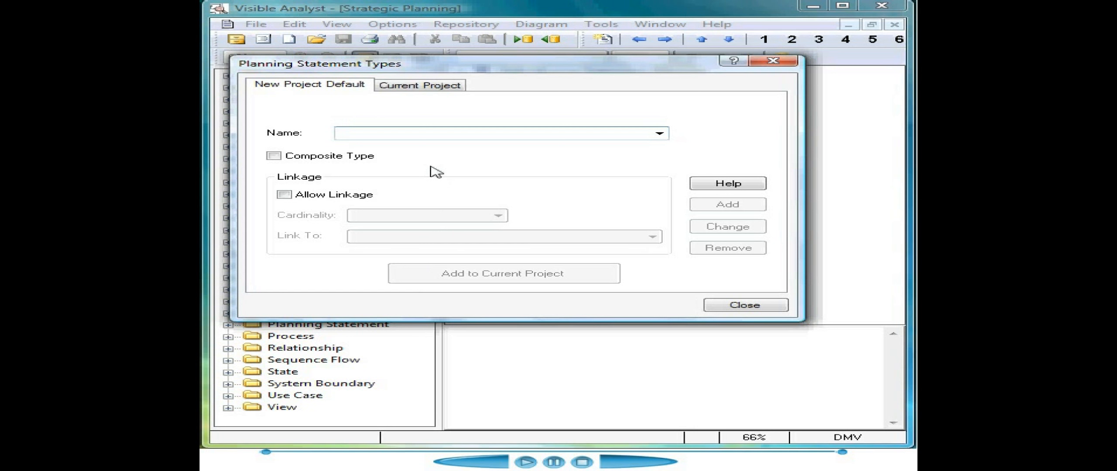
left_click(440, 85)
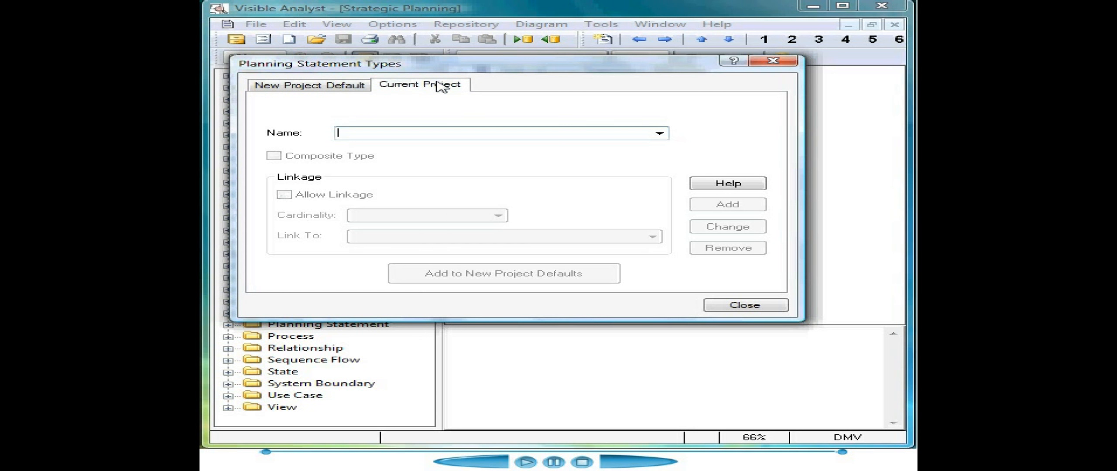
left_click(663, 136)
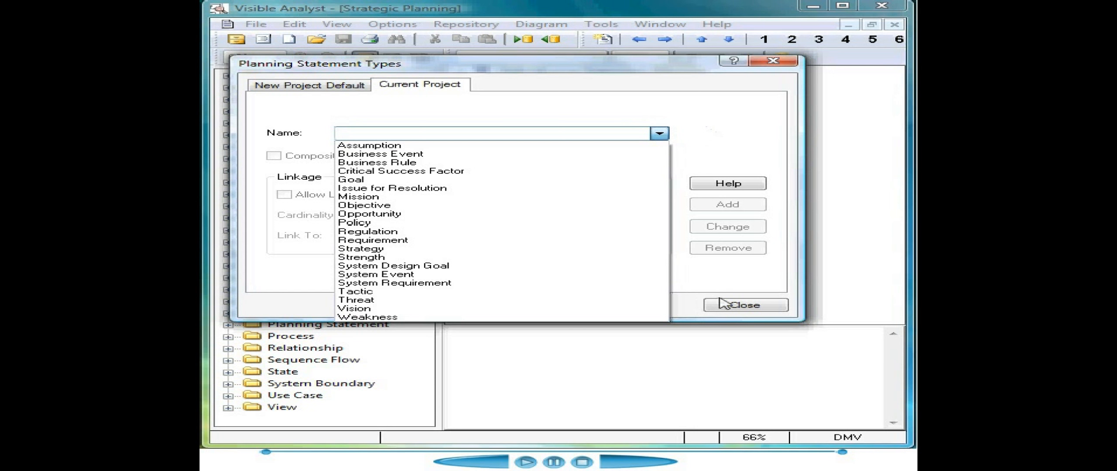
left_click(730, 310)
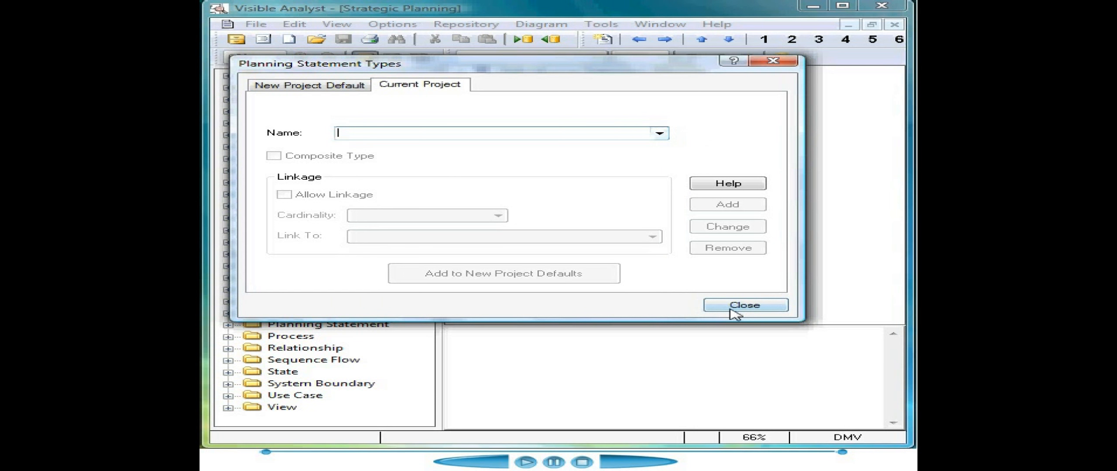
left_click(744, 305)
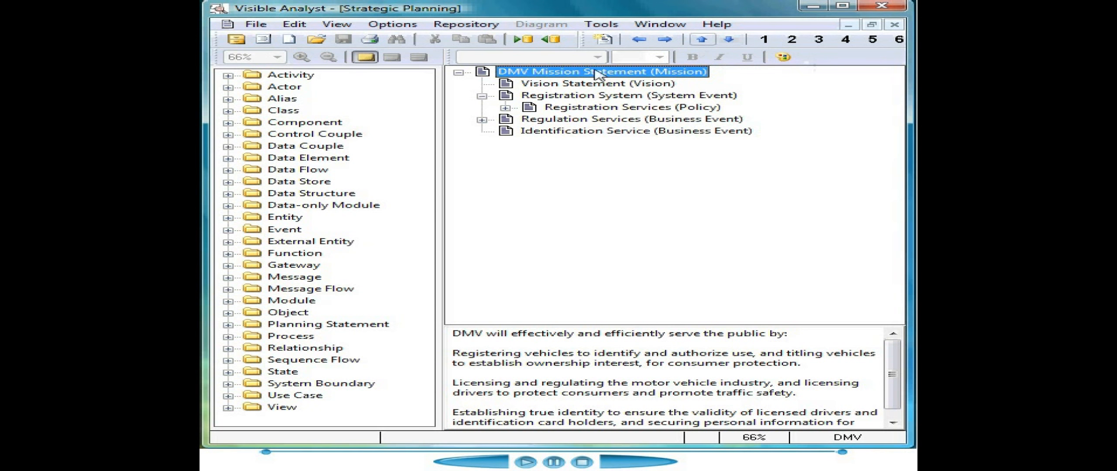
Step: Open the definition of the Vision Statement and view its links to other repository objects
right_click(457, 86)
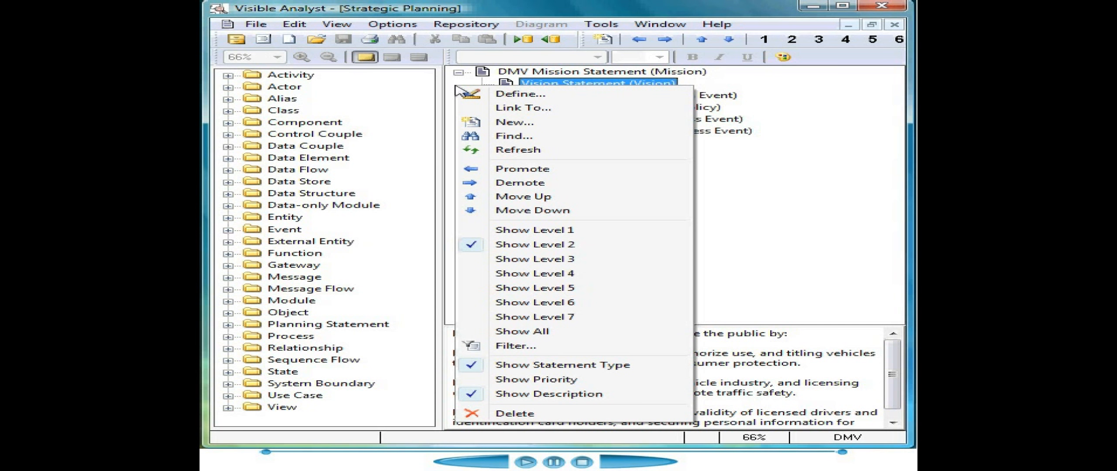
left_click(587, 86)
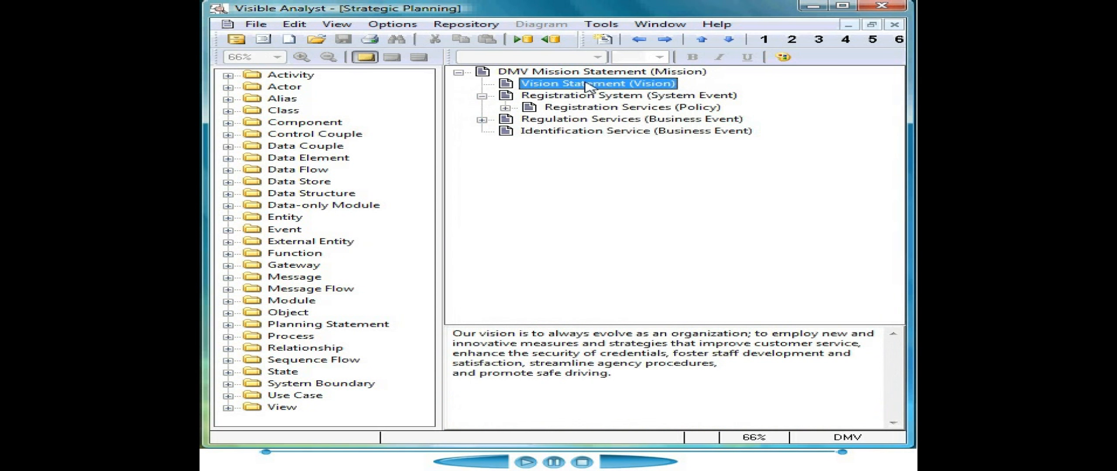
double_click(587, 86)
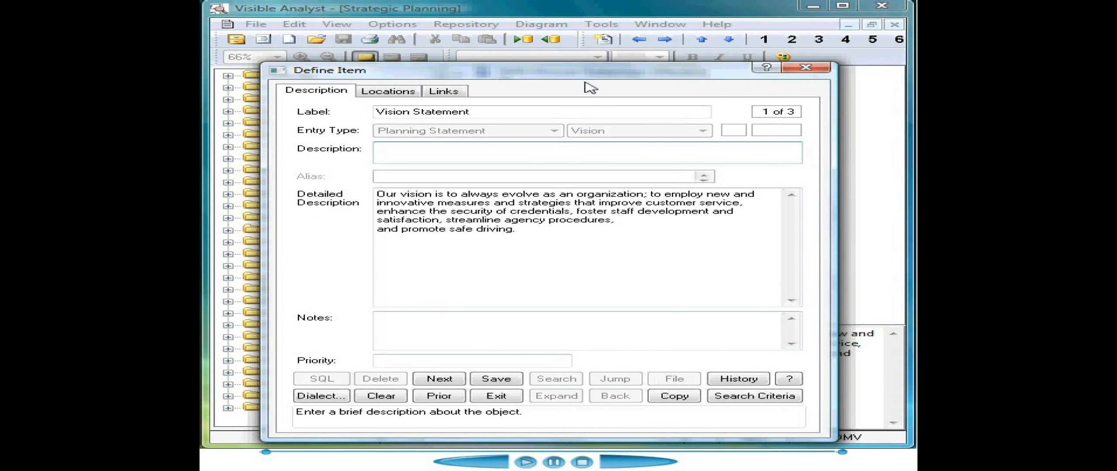
left_click(411, 148)
left_click(450, 94)
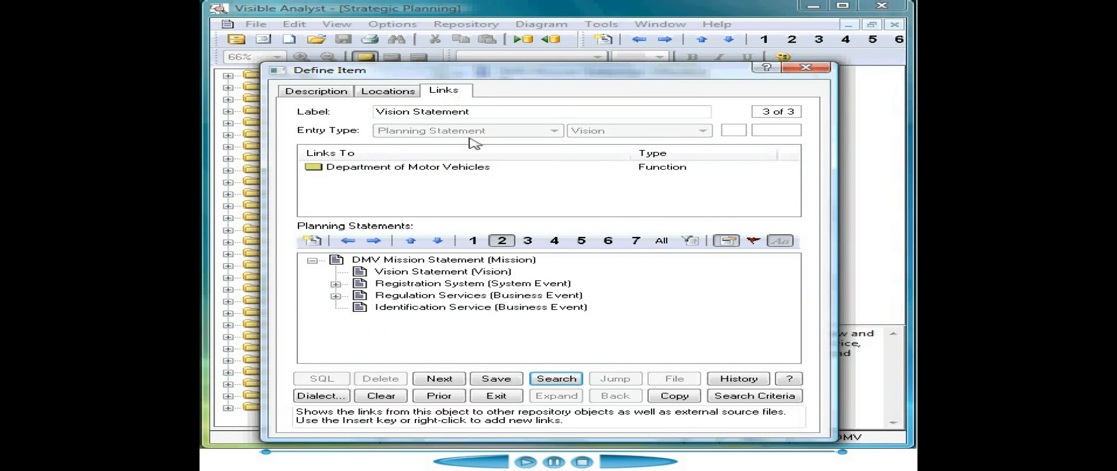
Step: Link the Identification Service business event to the Department of Motor Vehicles function and save the definition
double_click(455, 171)
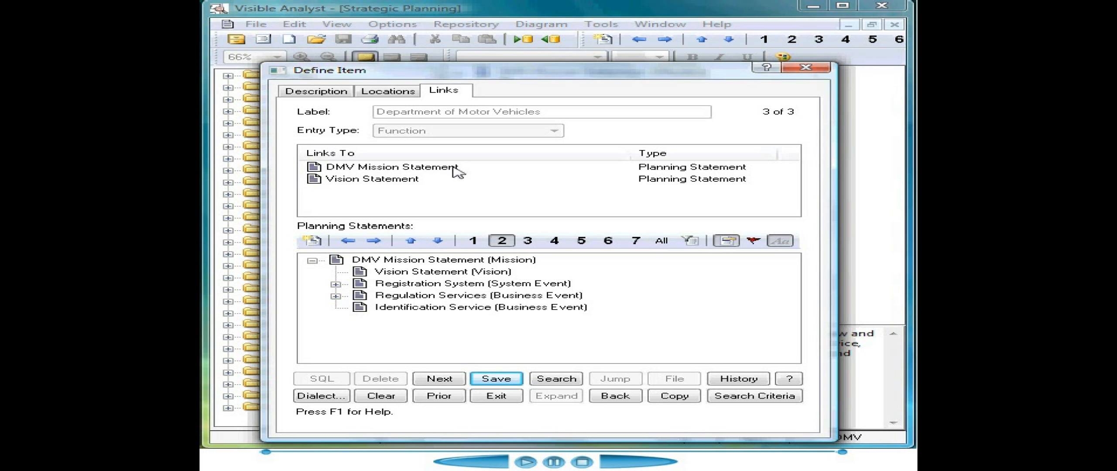
left_click(422, 308)
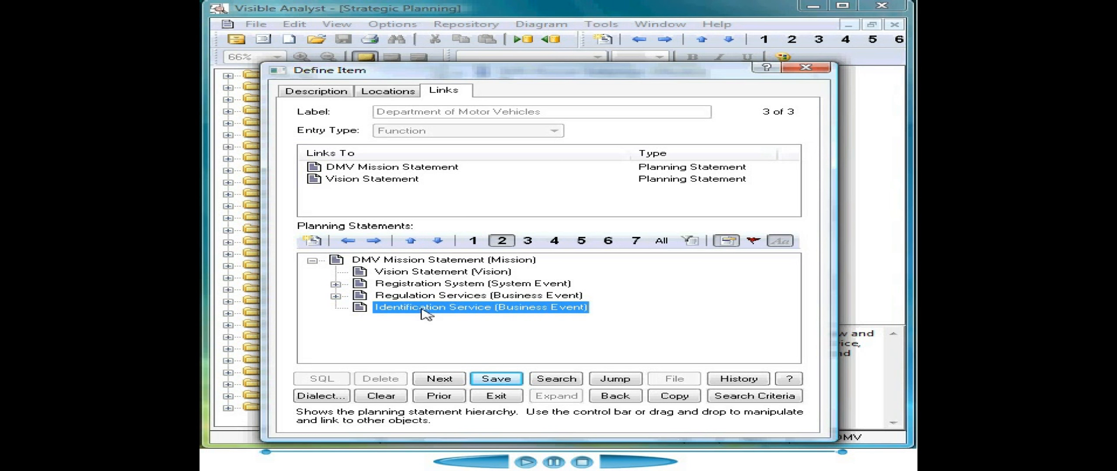
left_click_drag(425, 313, 388, 185)
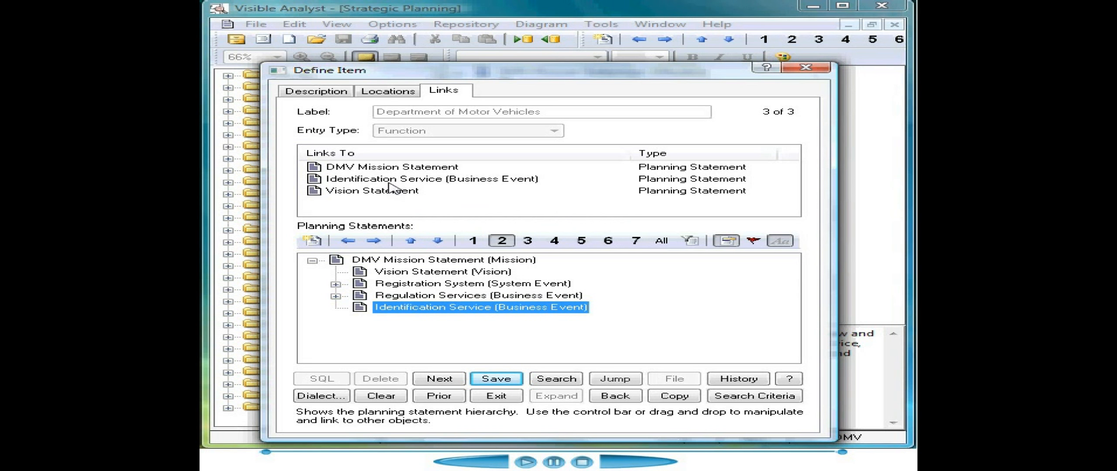
left_click(492, 381)
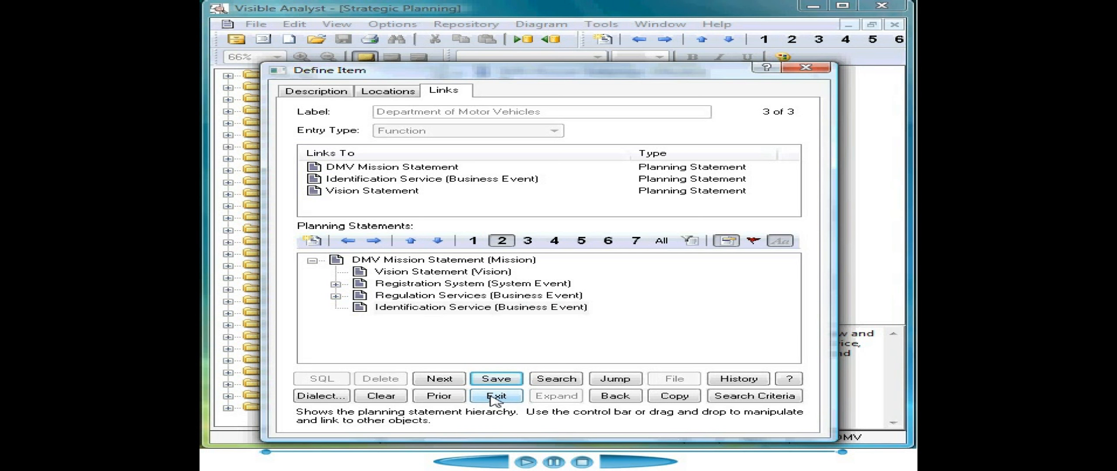
left_click(495, 397)
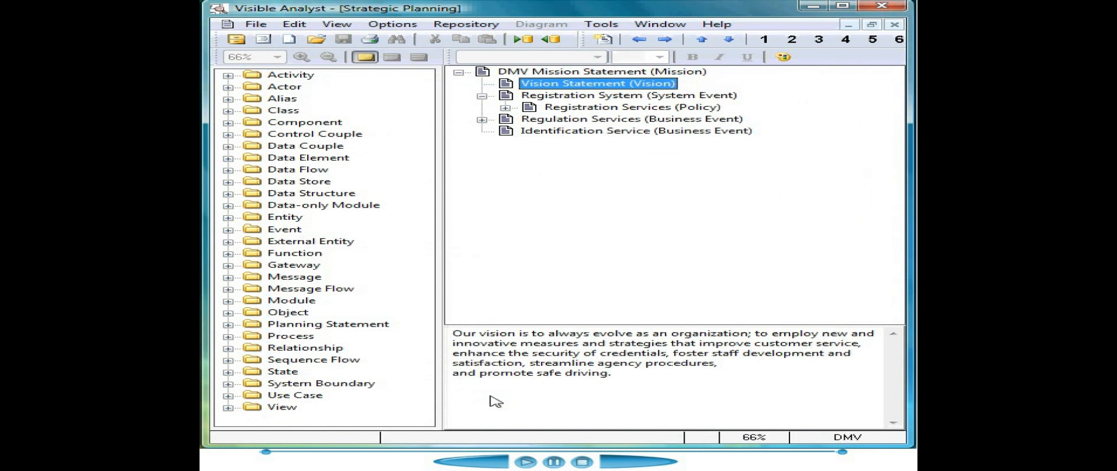
Step: Open the repository reports settings for the Strategic Planning scope
left_click(449, 27)
left_click(508, 200)
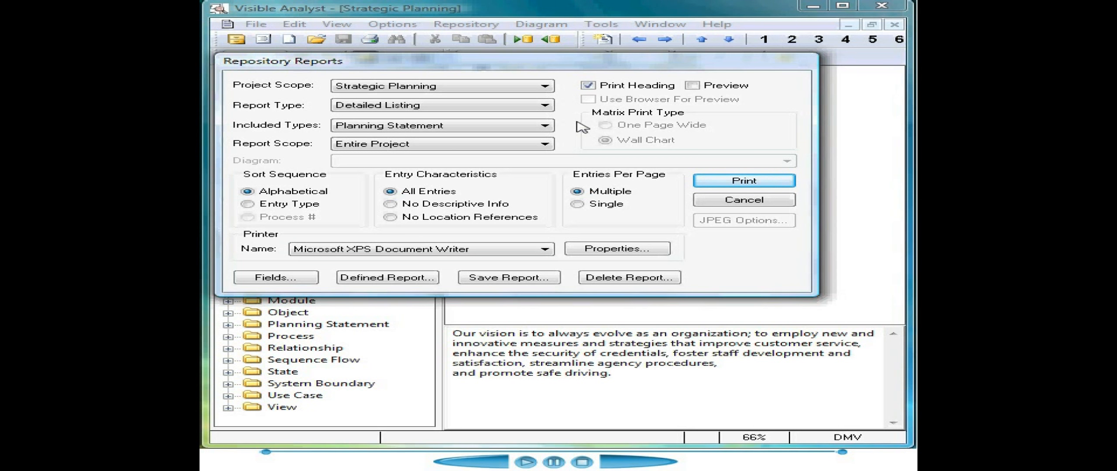
Step: Browse the matrix types of the Association Matrix report and set the report type back to Detailed Listing
left_click(547, 105)
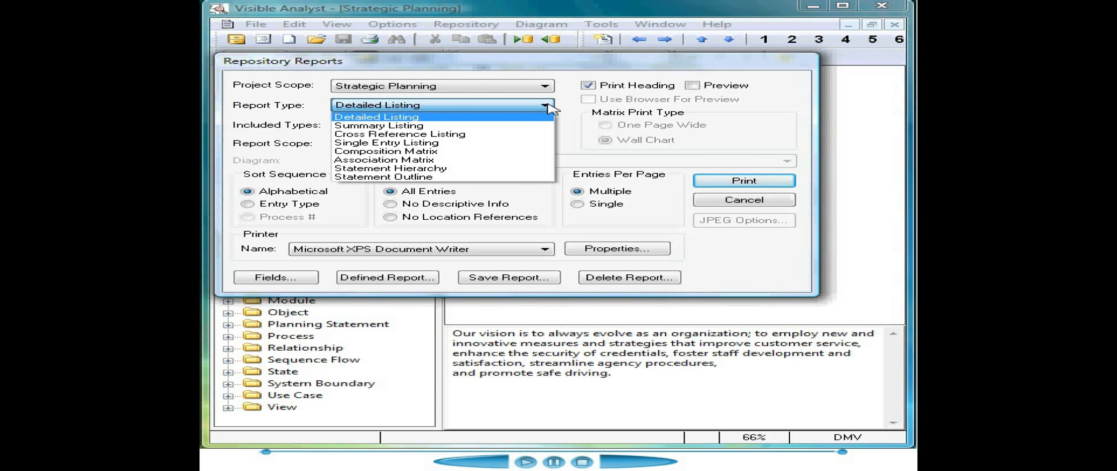
left_click(491, 162)
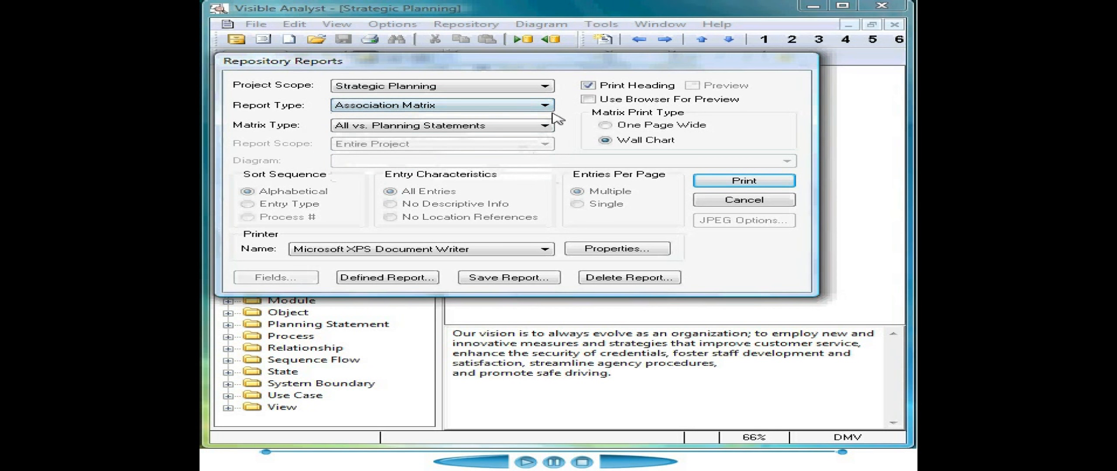
left_click(545, 127)
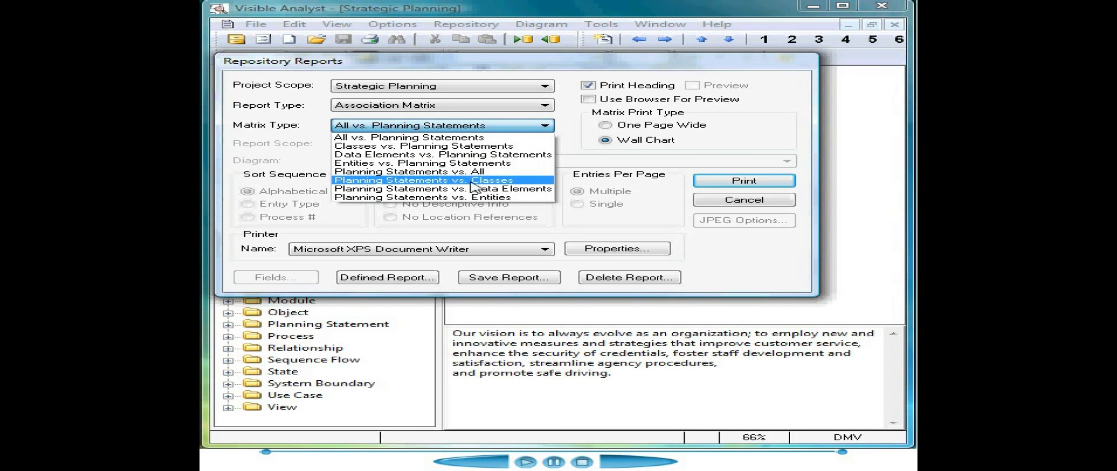
left_click(548, 105)
left_click(548, 105)
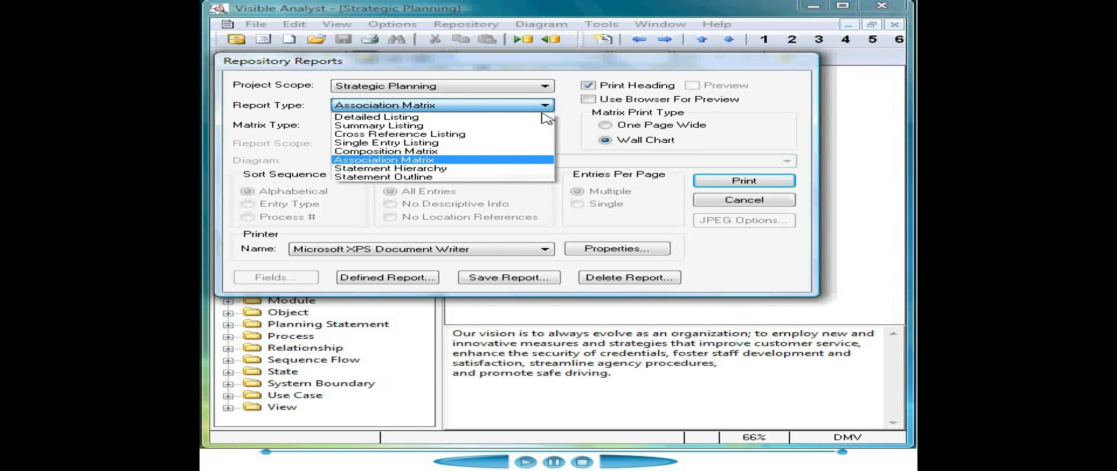
left_click(537, 117)
Step: Generate the Detailed Listing of planning statements as a preview, with print heading and browser preview turned off
left_click(588, 99)
left_click(587, 86)
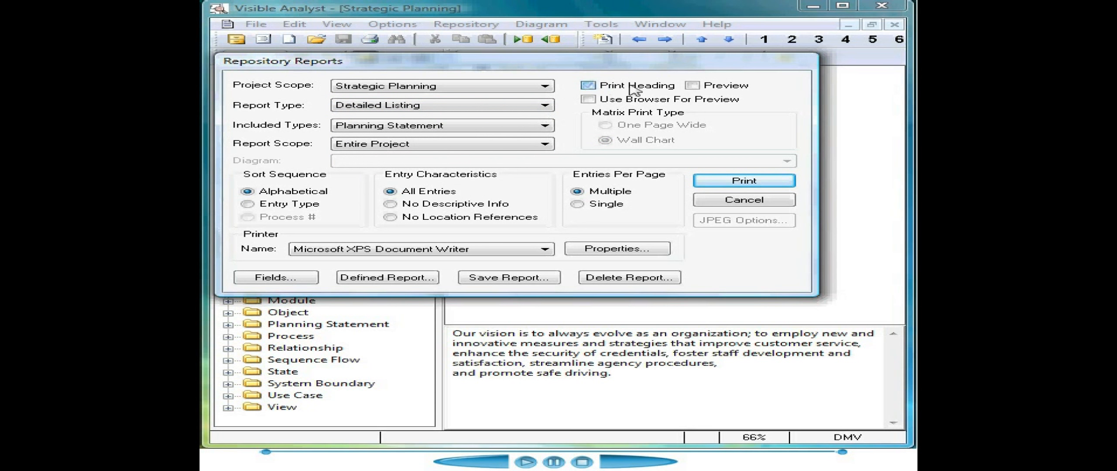
left_click(710, 87)
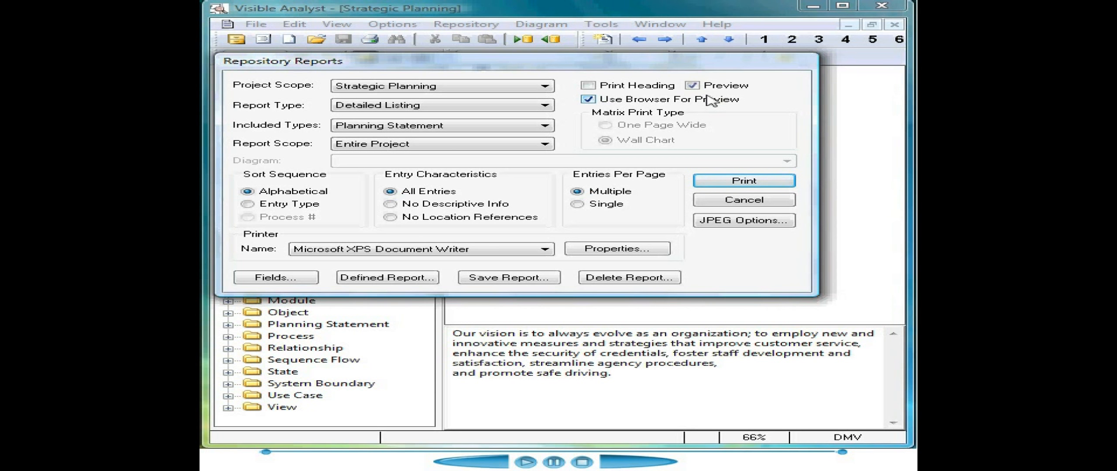
left_click(648, 100)
left_click(744, 180)
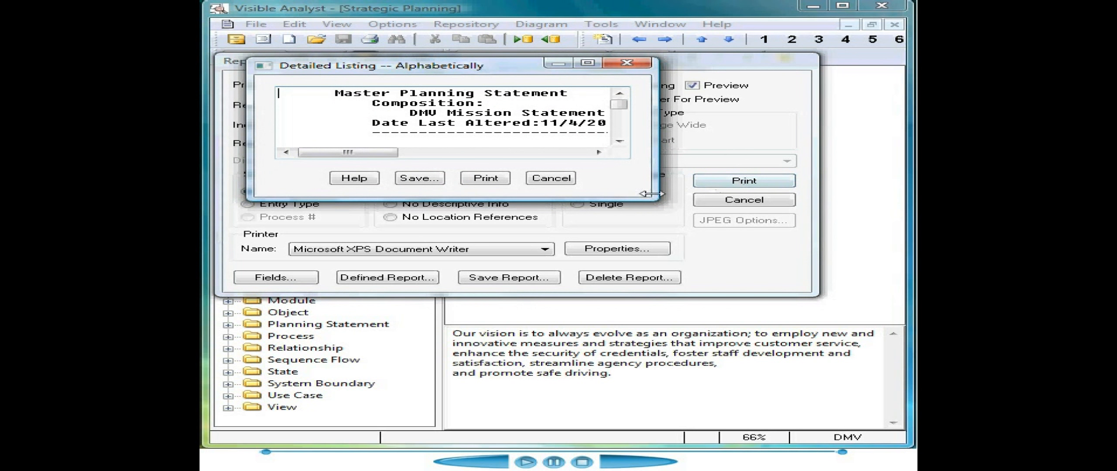
Step: Enlarge the report preview and examine the links, descriptions and notes listed for the planning statements
left_click_drag(652, 194, 909, 346)
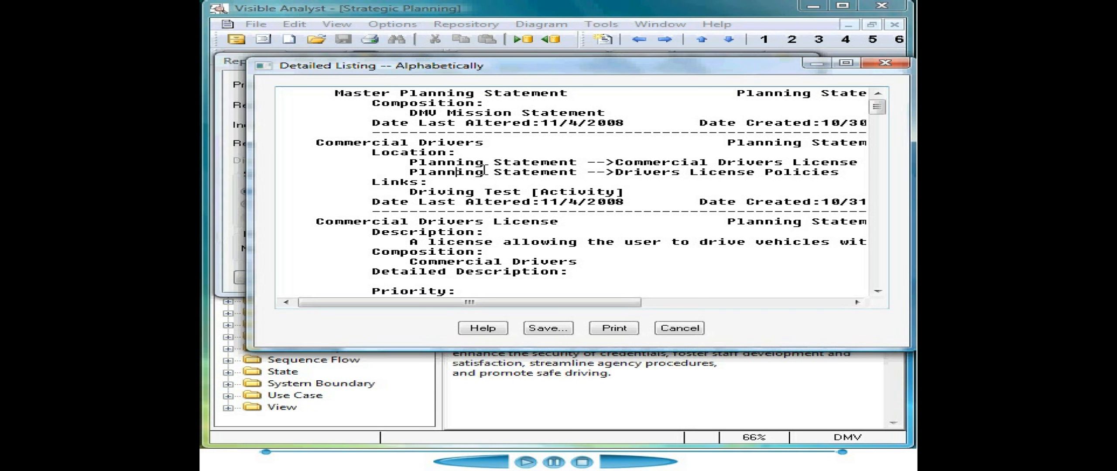
scroll(484, 169, "down", 4)
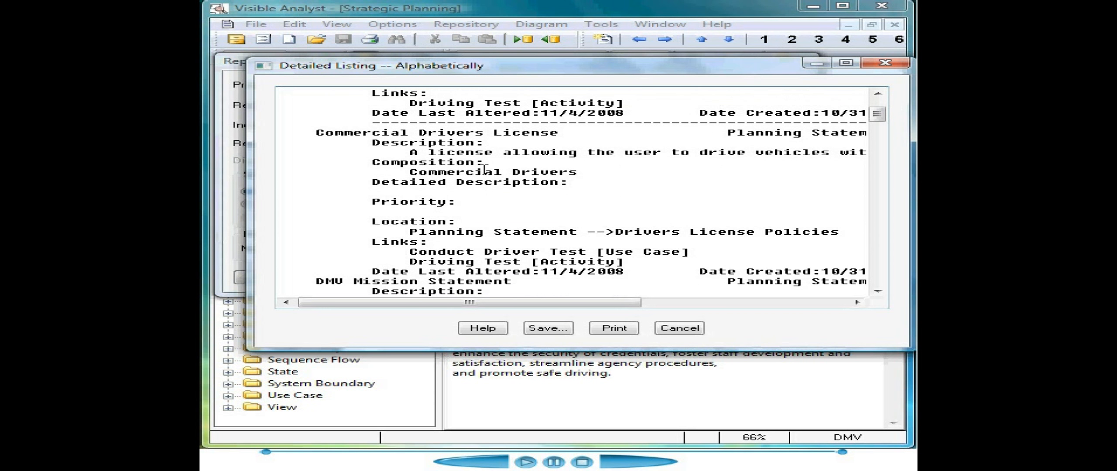
scroll(485, 169, "down", 1)
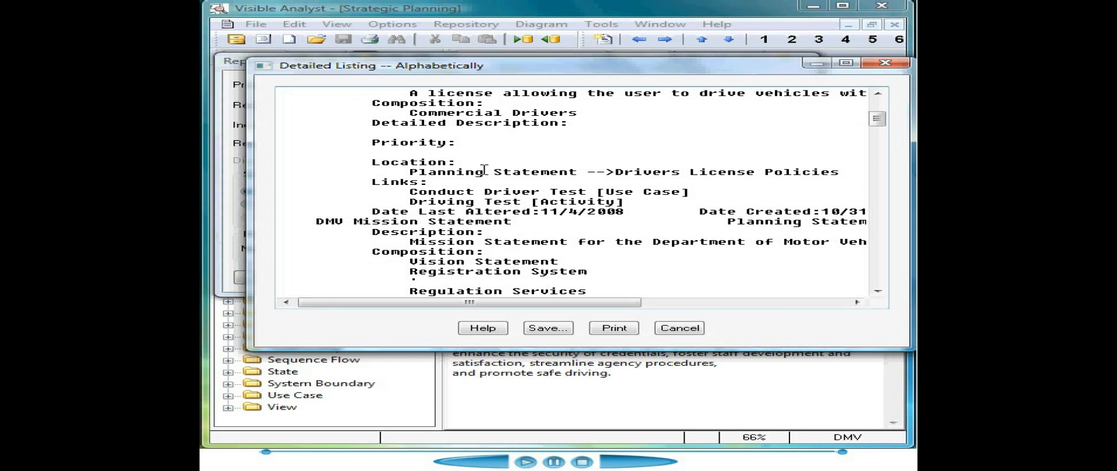
left_click_drag(483, 202, 410, 202)
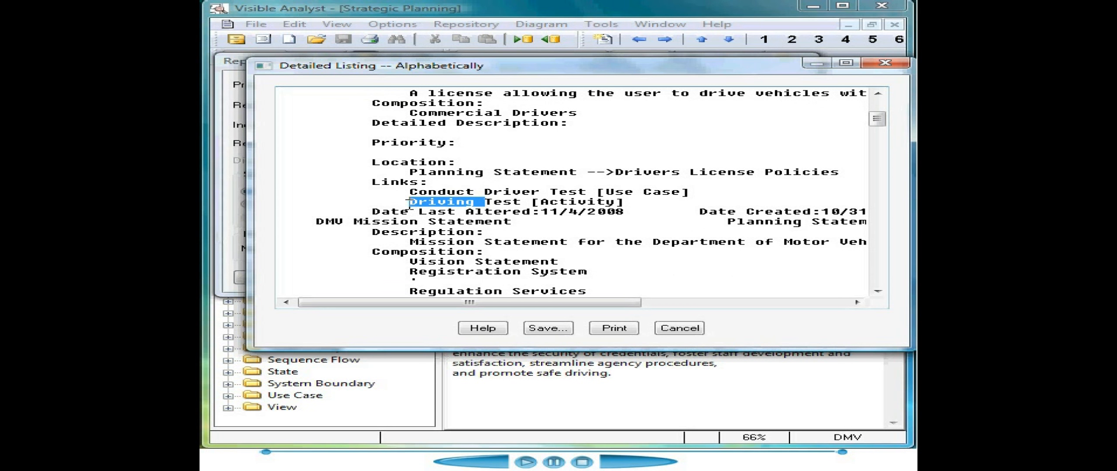
scroll(587, 156, "down", 8)
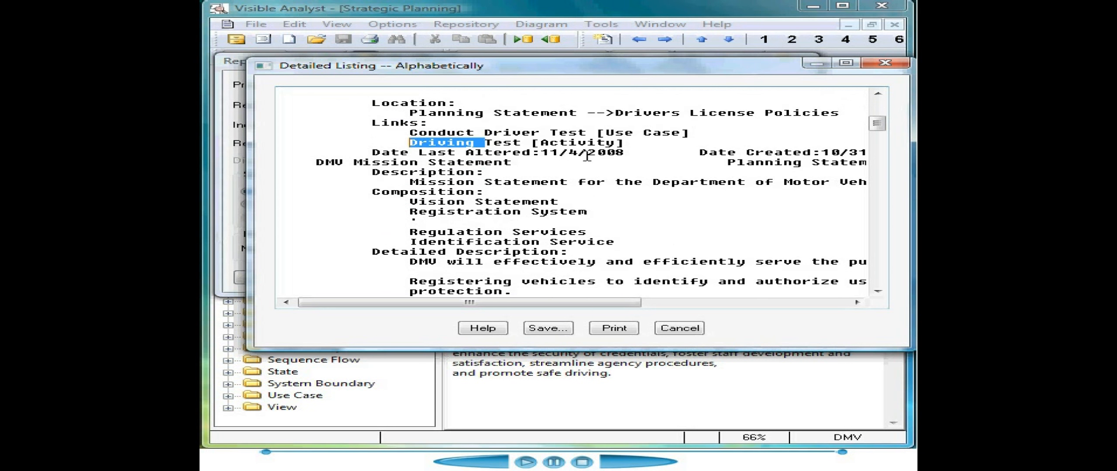
scroll(587, 156, "down", 1)
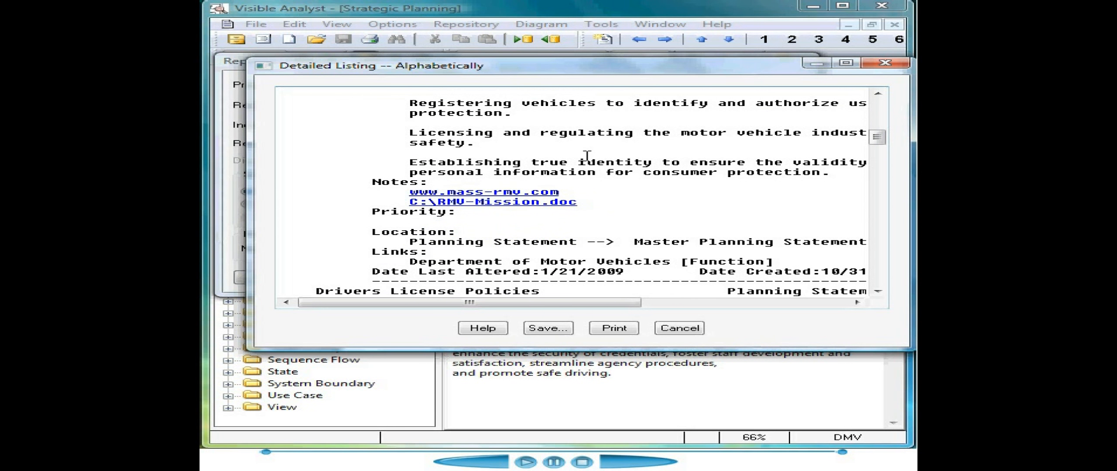
left_click(588, 195)
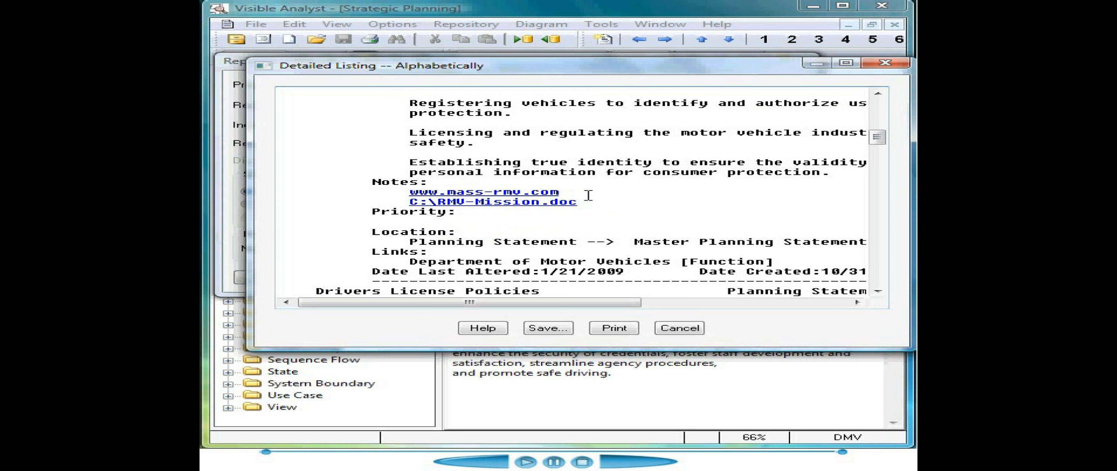